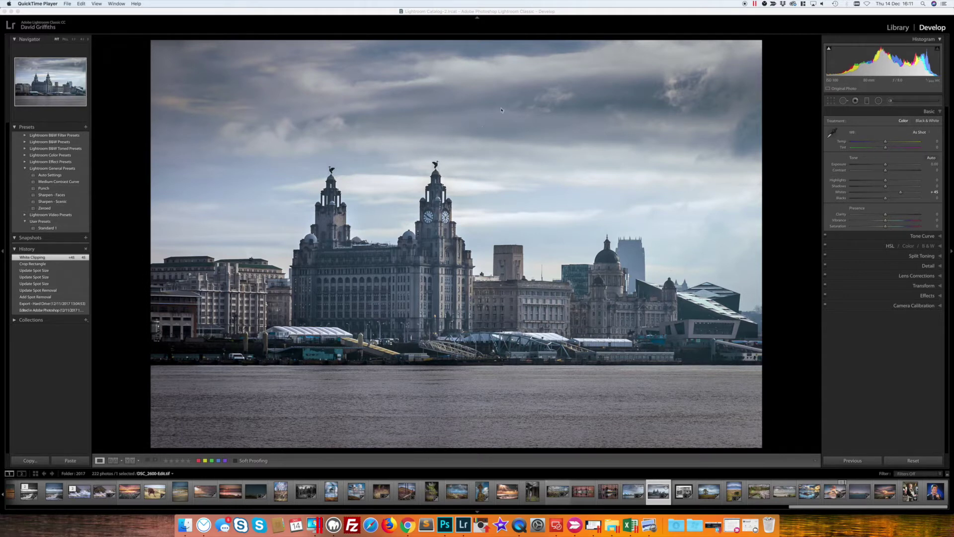
Create a virtual copy of the waterfront skyline photo.
click(476, 115)
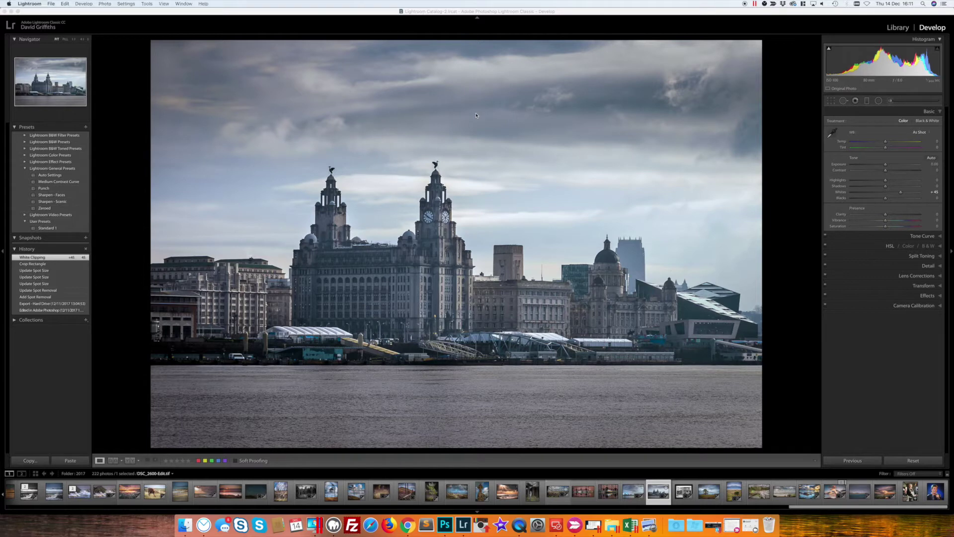
right_click(527, 152)
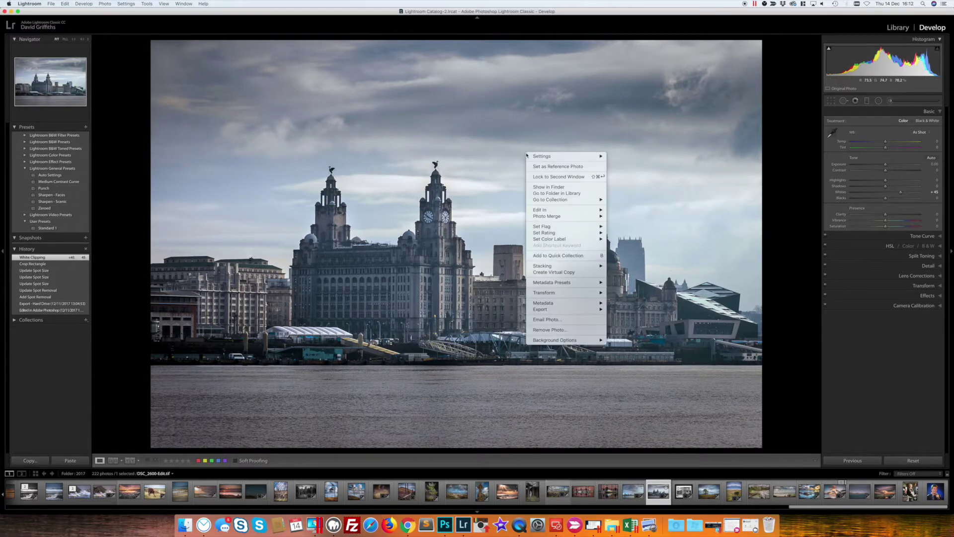
click(574, 271)
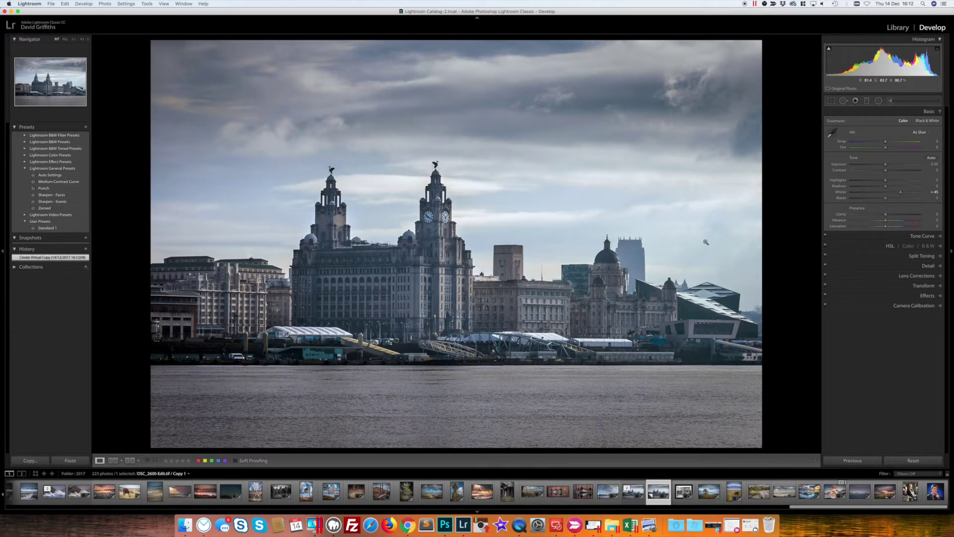
Convert the virtual copy to black and white and reset its Whites adjustment to 0.
click(928, 111)
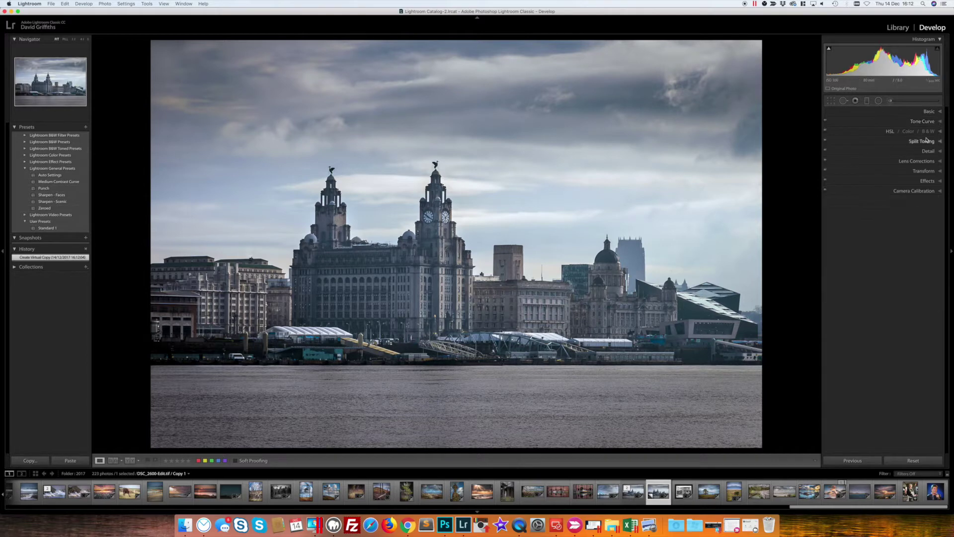
click(928, 131)
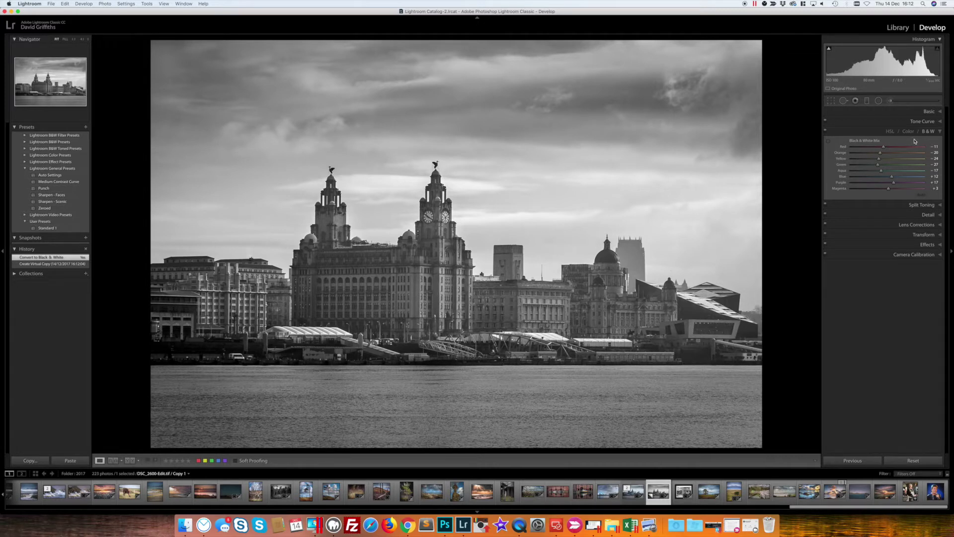
click(929, 111)
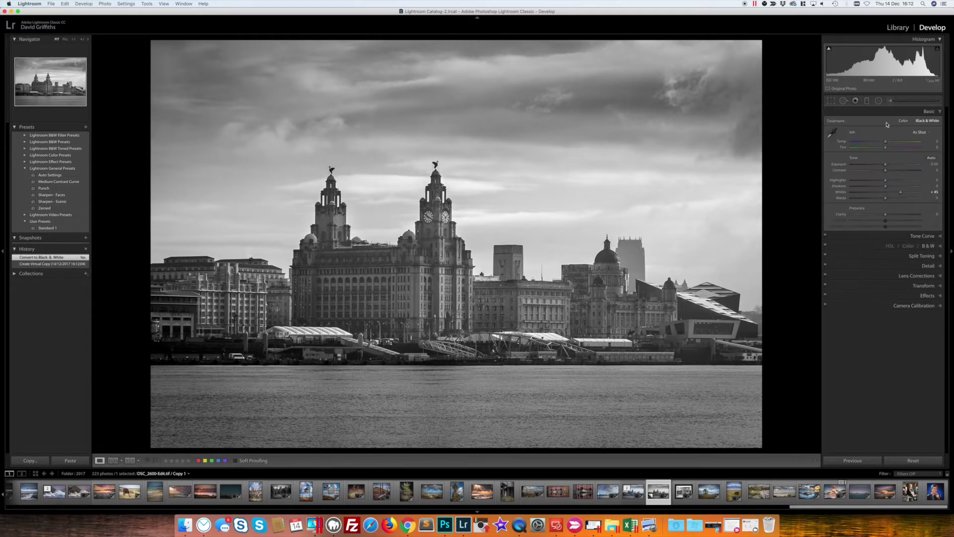
double_click(843, 195)
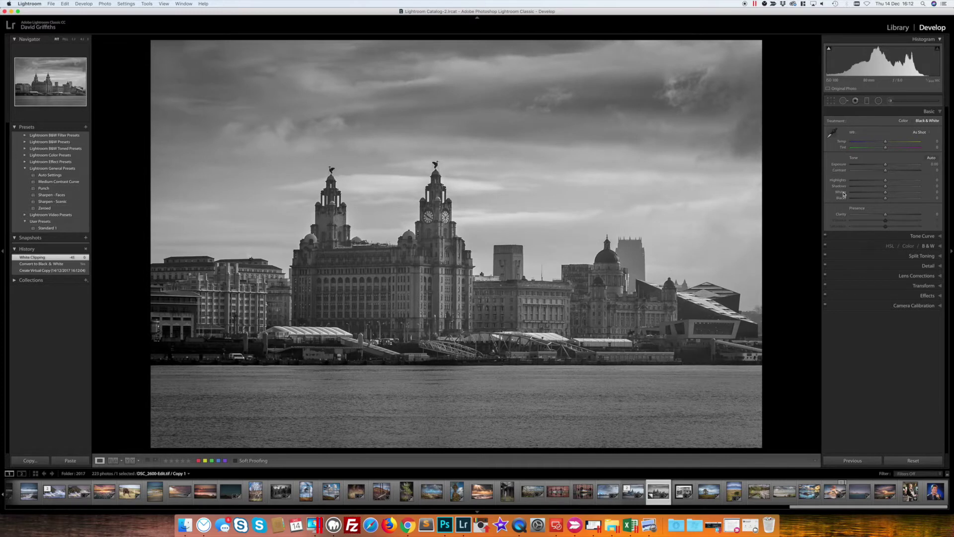
Raise the black-and-white photo's Contrast to +30 and Clarity to +30.
drag(884, 170, 894, 171)
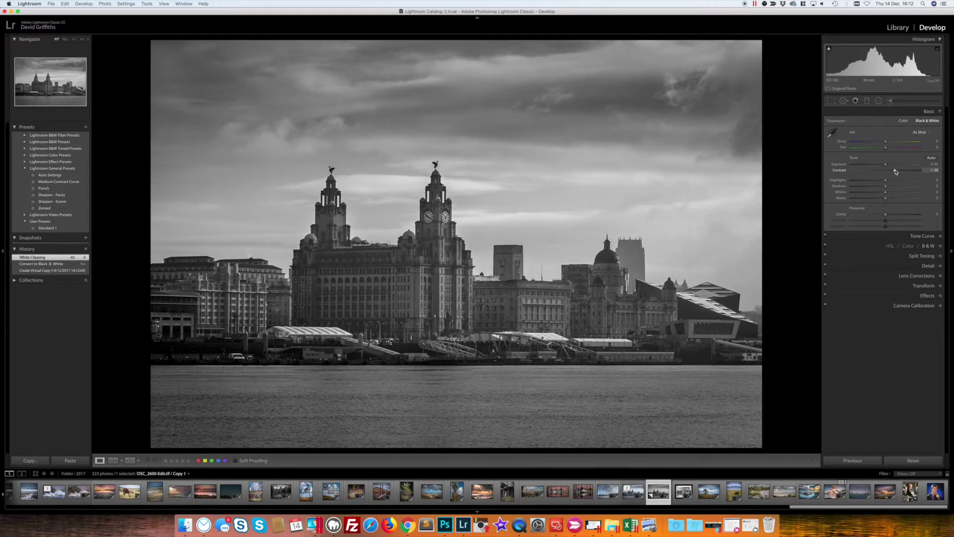
drag(896, 172, 897, 172)
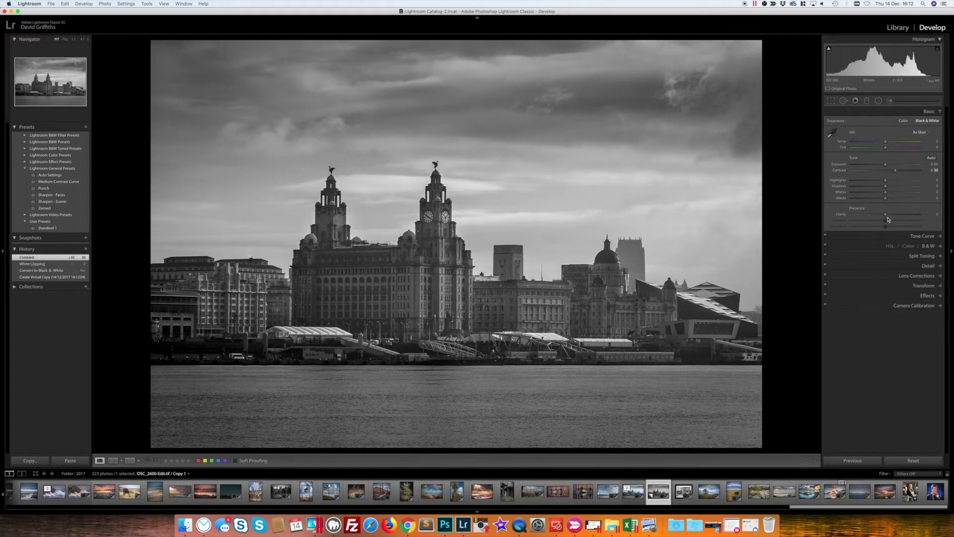
drag(886, 215, 897, 215)
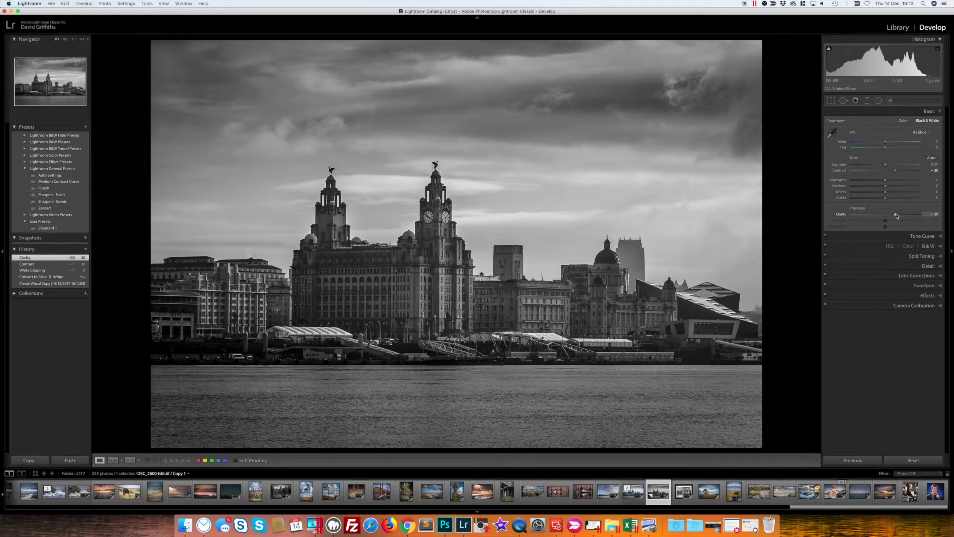
Apply the Strong Contrast point curve to the photo's tone curve.
click(923, 236)
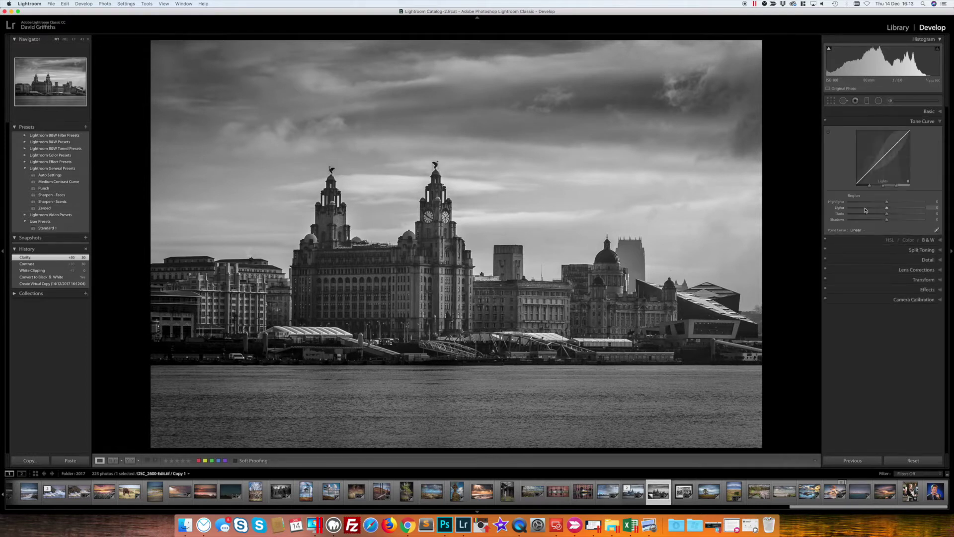
click(859, 232)
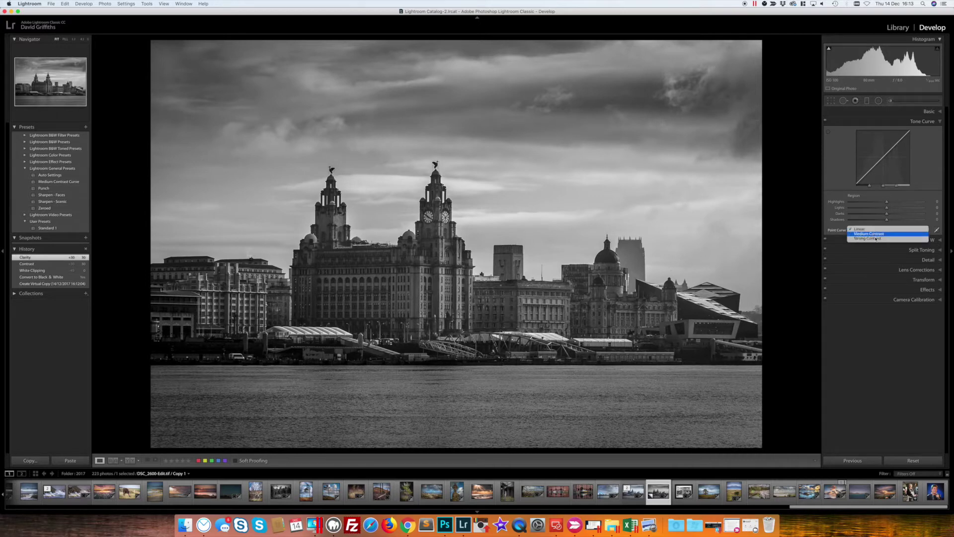
click(865, 239)
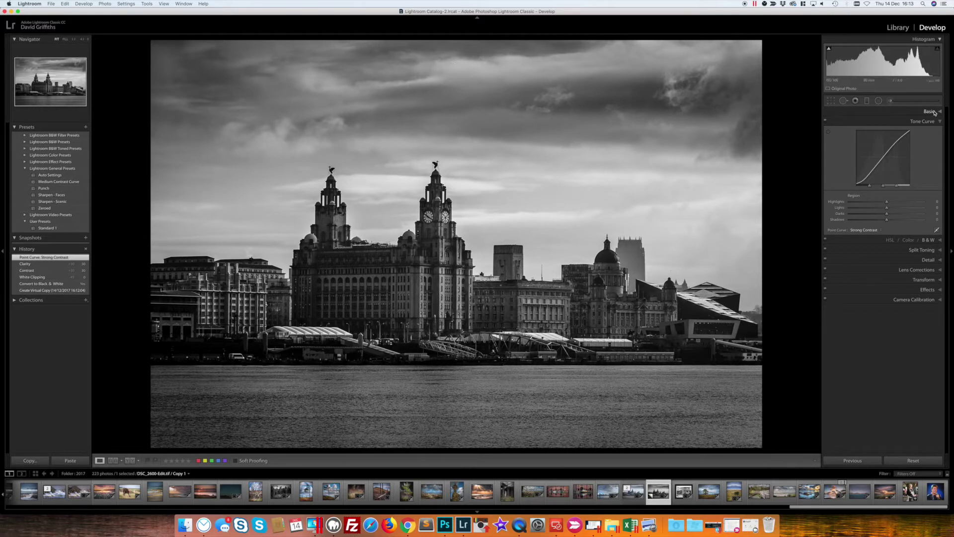
Add a darkening graduated filter that fades from the sky above the towers down to the lower part of the buildings.
click(866, 100)
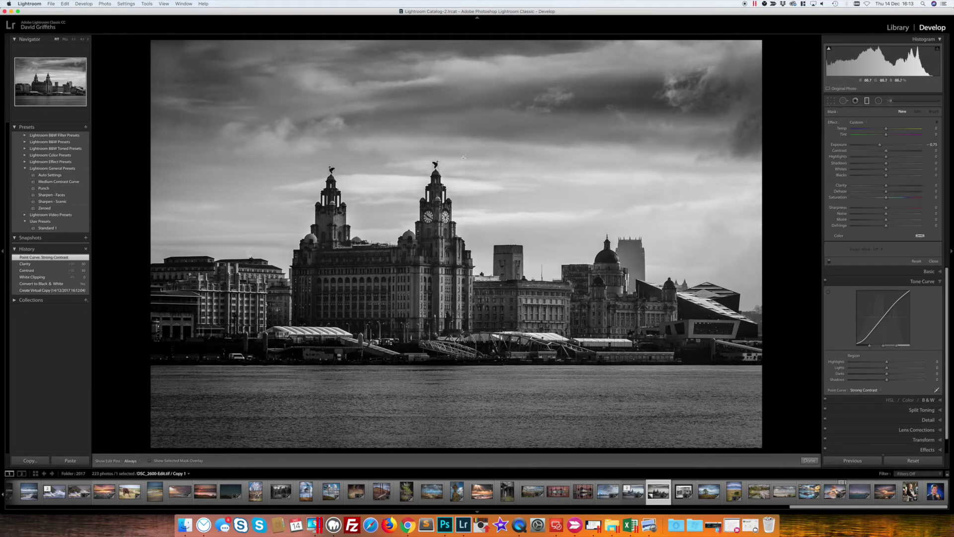
drag(466, 164, 458, 305)
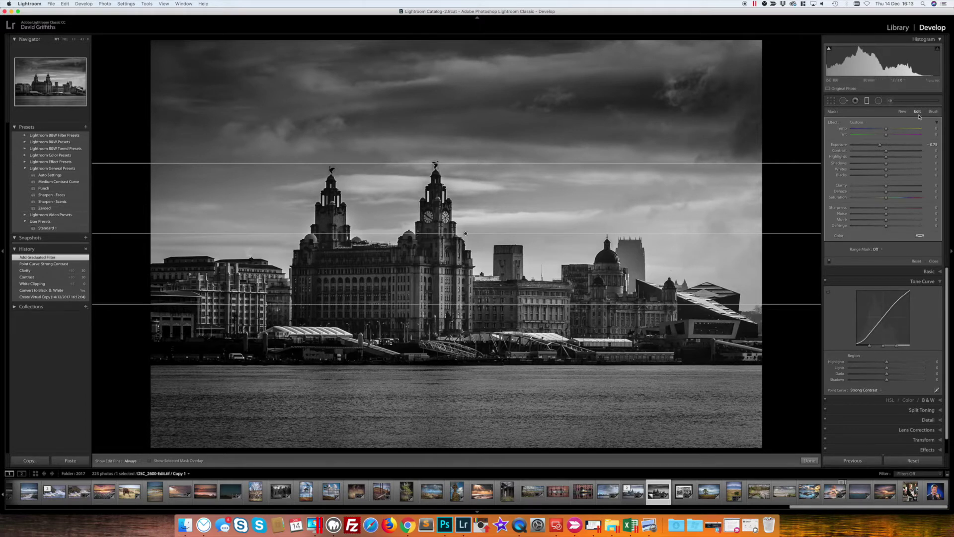
Display the graduated filter's mask and erase it from the twin-towered building with the filter's brush, using Auto Mask.
click(934, 112)
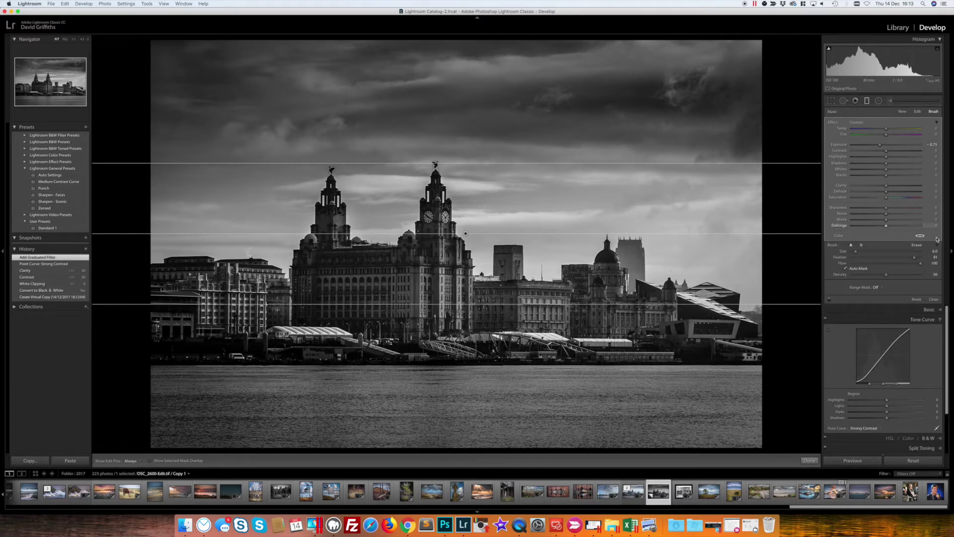
click(917, 245)
scroll(434, 243, up, 3)
scroll(434, 243, down, 1)
click(150, 461)
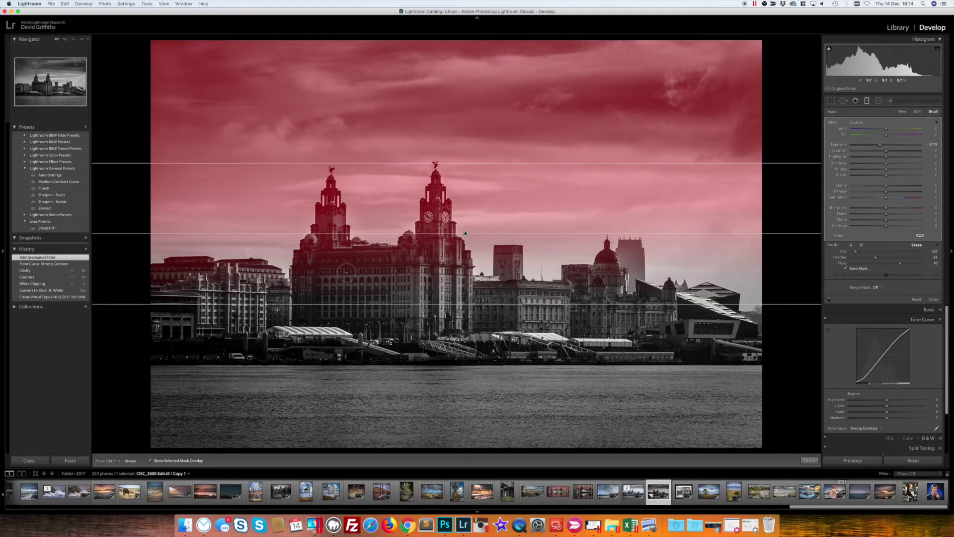
key(h)
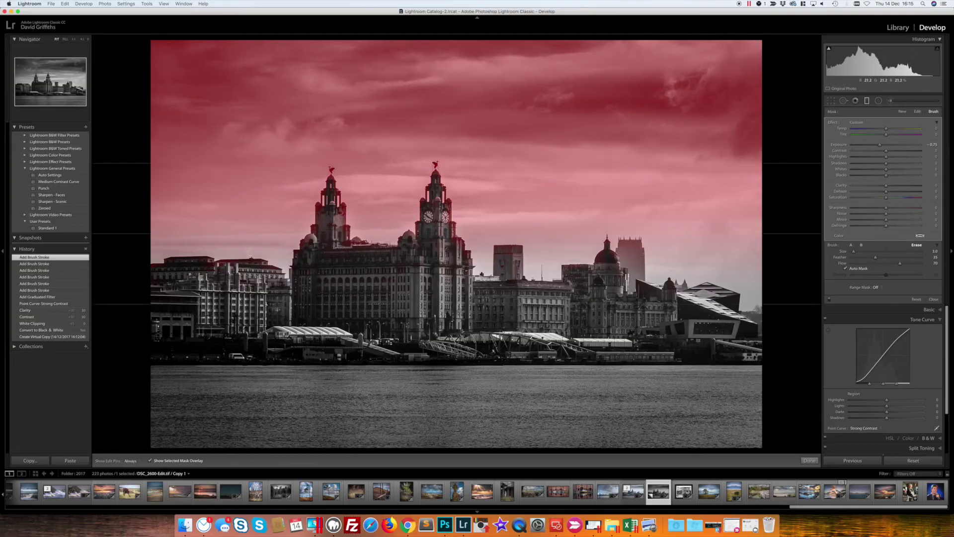
click(462, 261)
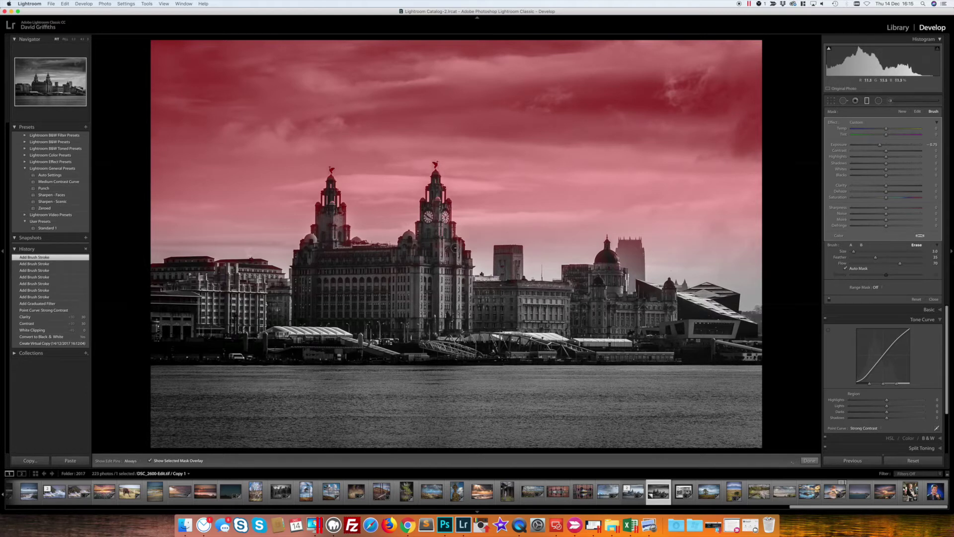
click(453, 247)
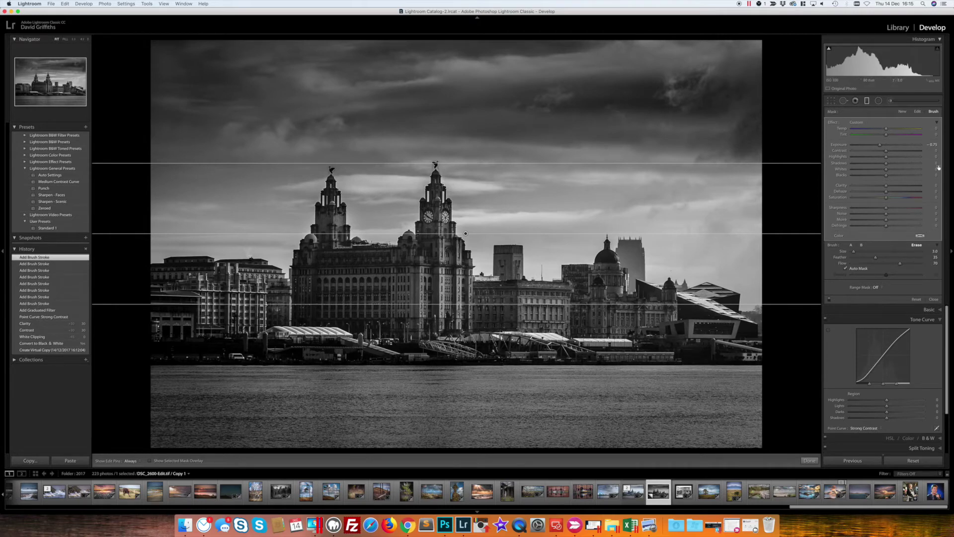
Add a post-crop vignette with an Amount of -10 and close the graduated filter settings.
click(941, 321)
click(930, 379)
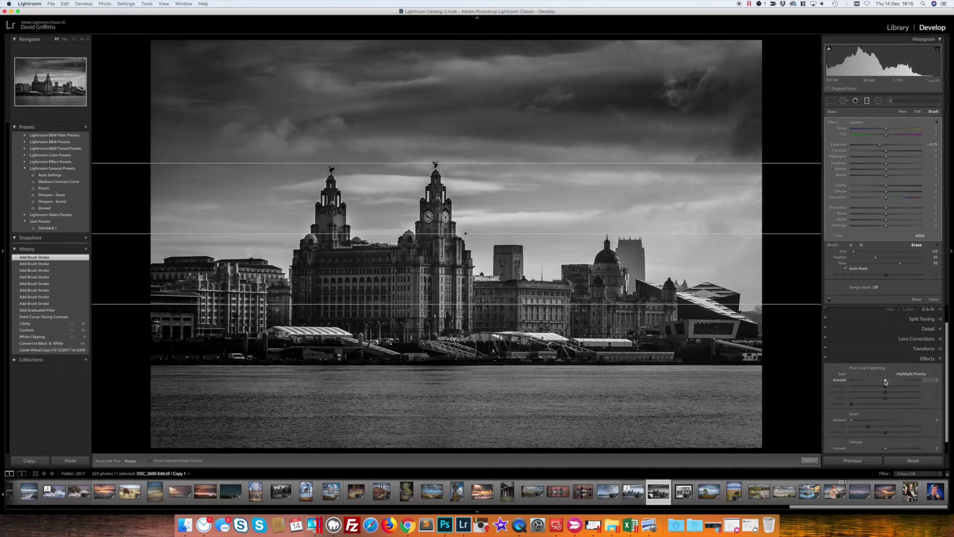
drag(885, 381, 883, 382)
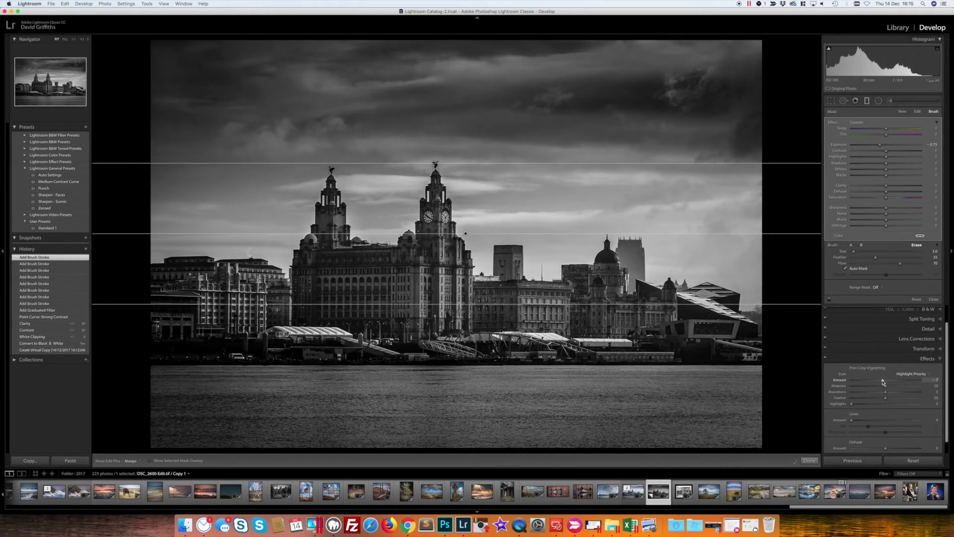
drag(882, 382, 881, 382)
drag(882, 381, 882, 381)
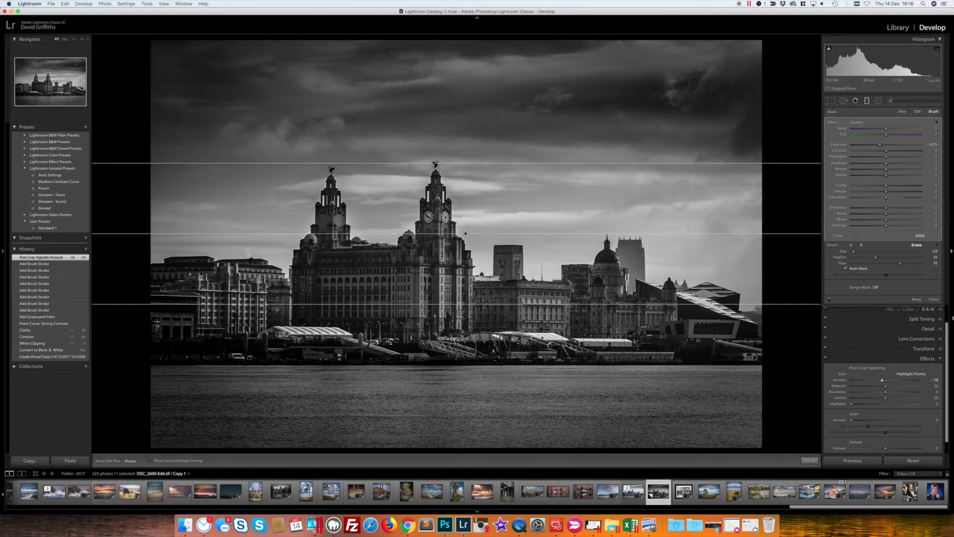
click(934, 299)
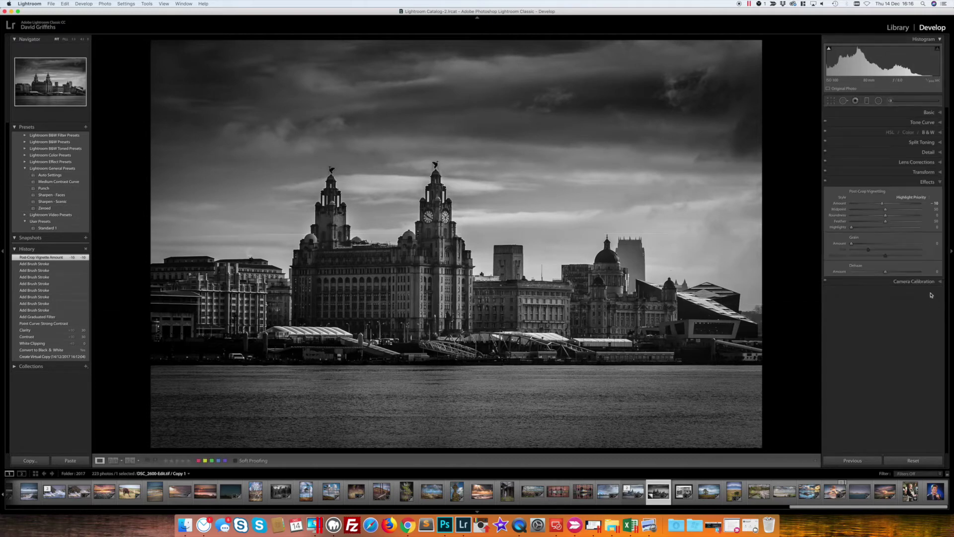
Brighten the whole photo by setting its basic Exposure to +0.75.
click(935, 112)
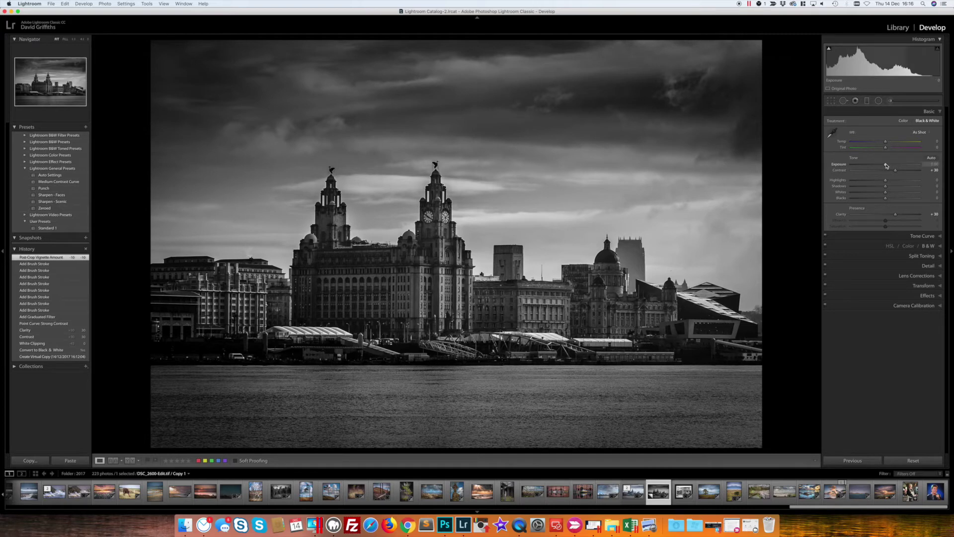
drag(886, 164, 893, 165)
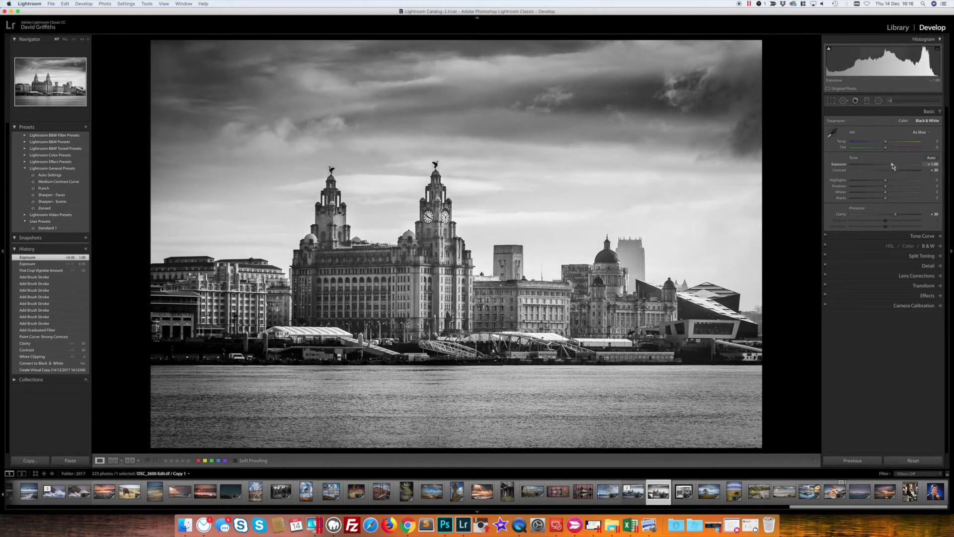
drag(892, 165, 890, 165)
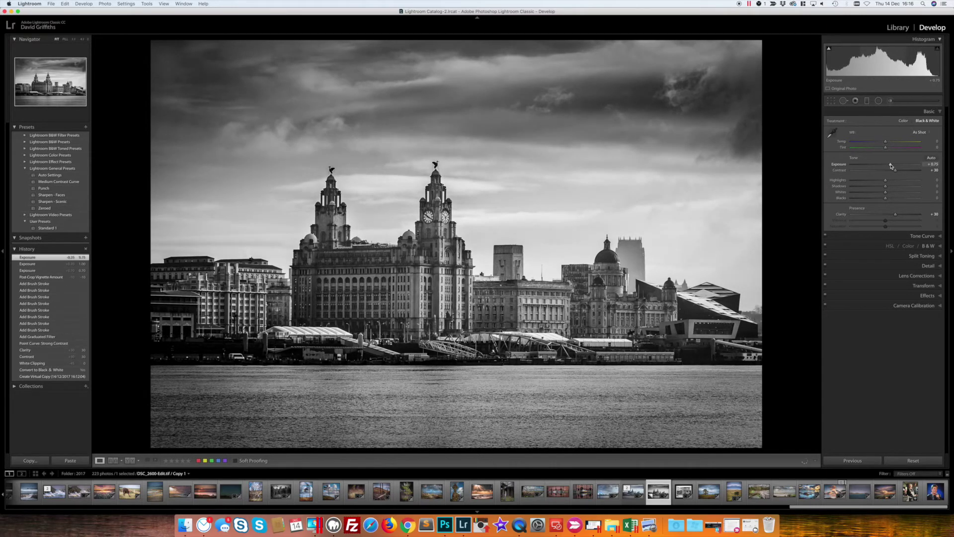
Reselect the sky's graduated filter and darken its Exposure to about -0.9.
click(866, 101)
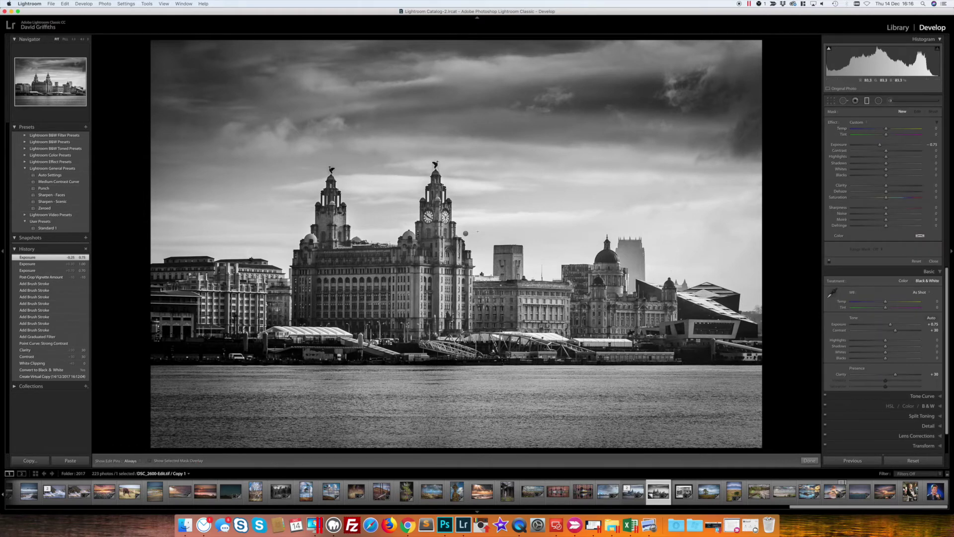
click(466, 233)
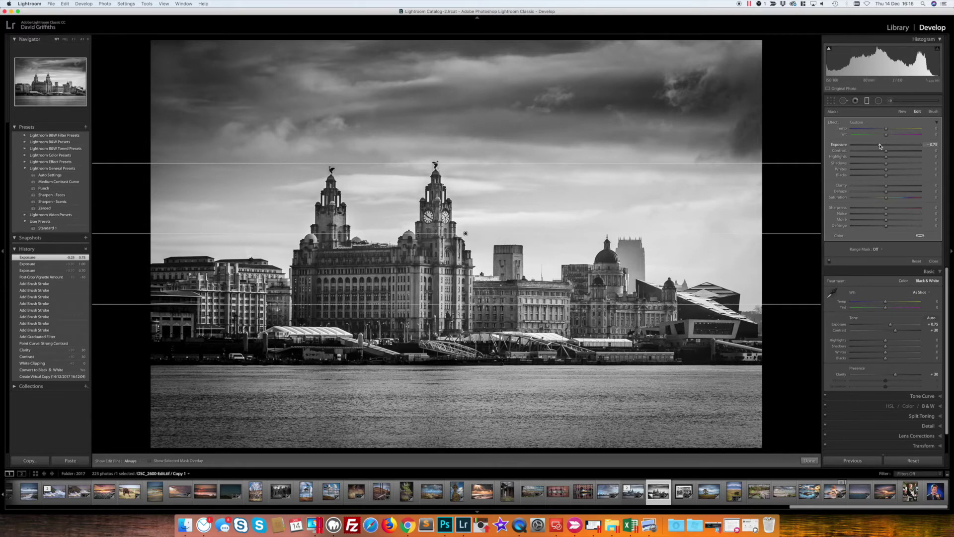
drag(878, 146, 877, 145)
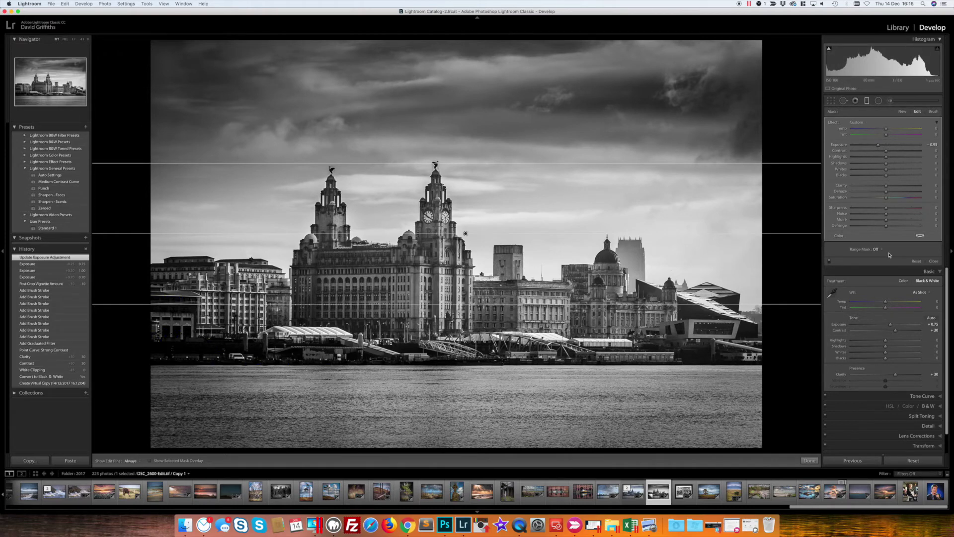
click(934, 261)
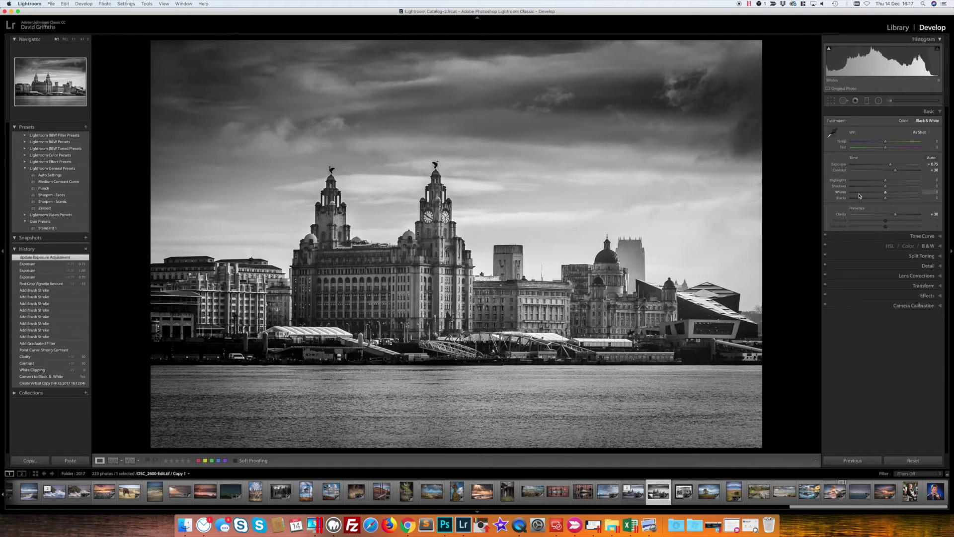
Check the photo's black clipping with the Blacks adjustment.
alt+click(885, 198)
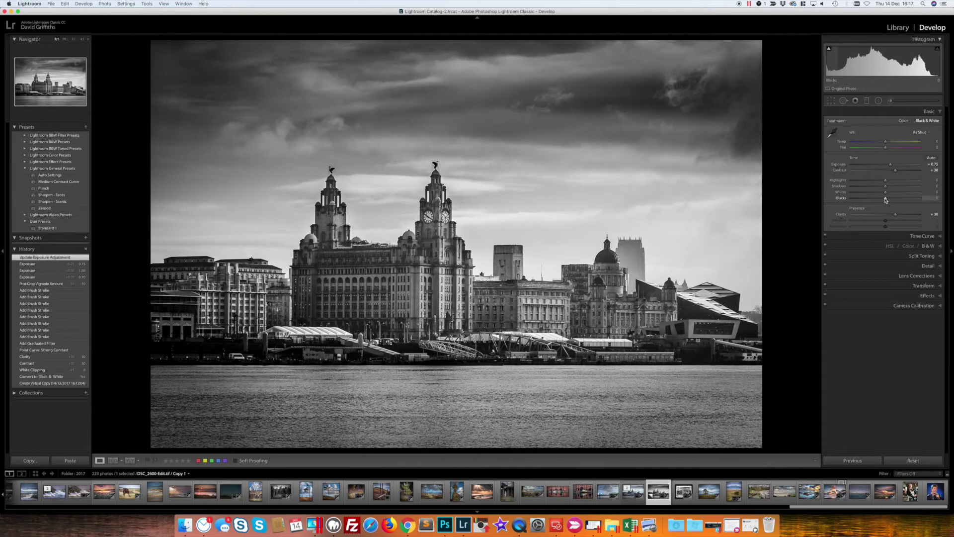
Move the existing graduated filter lower so its fade reaches the waterfront, and show its mask overlay.
key(m)
click(465, 233)
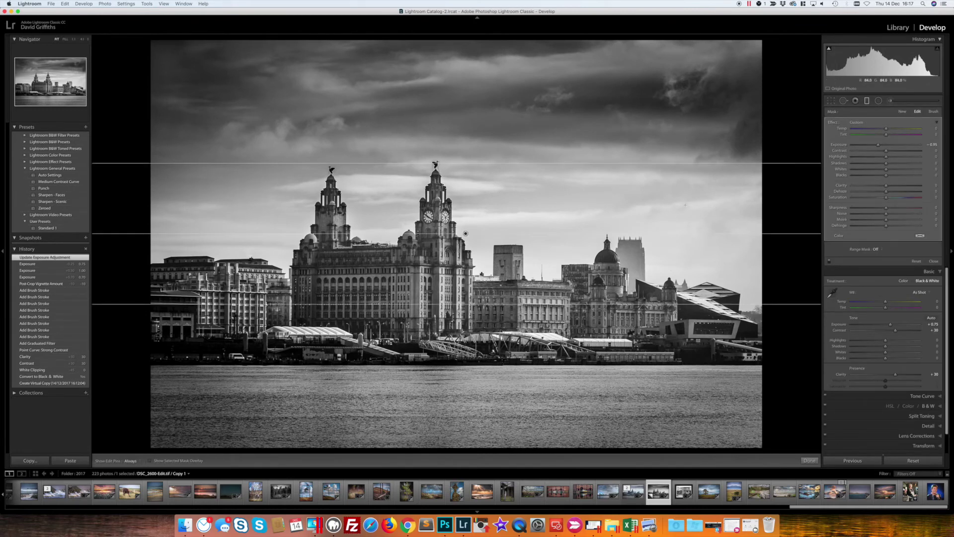
drag(466, 233, 460, 271)
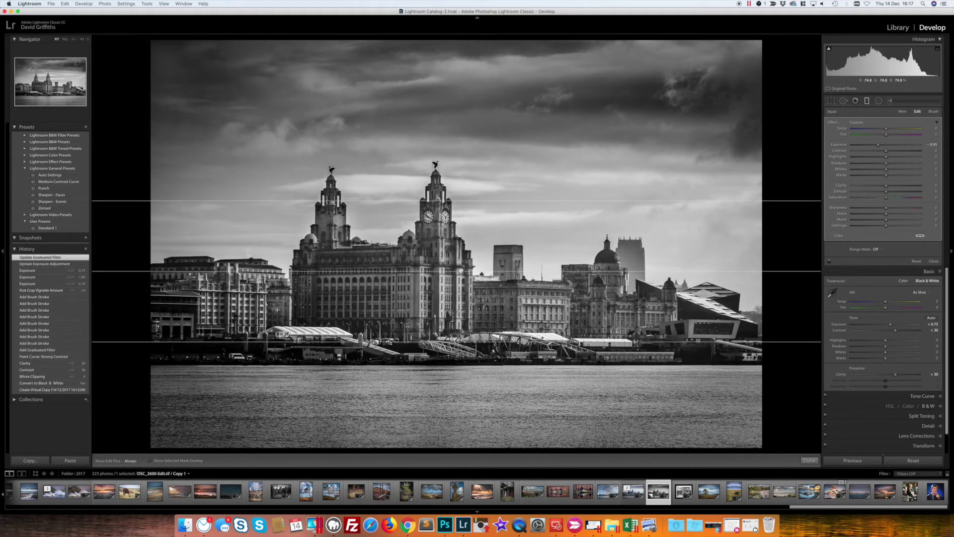
click(150, 462)
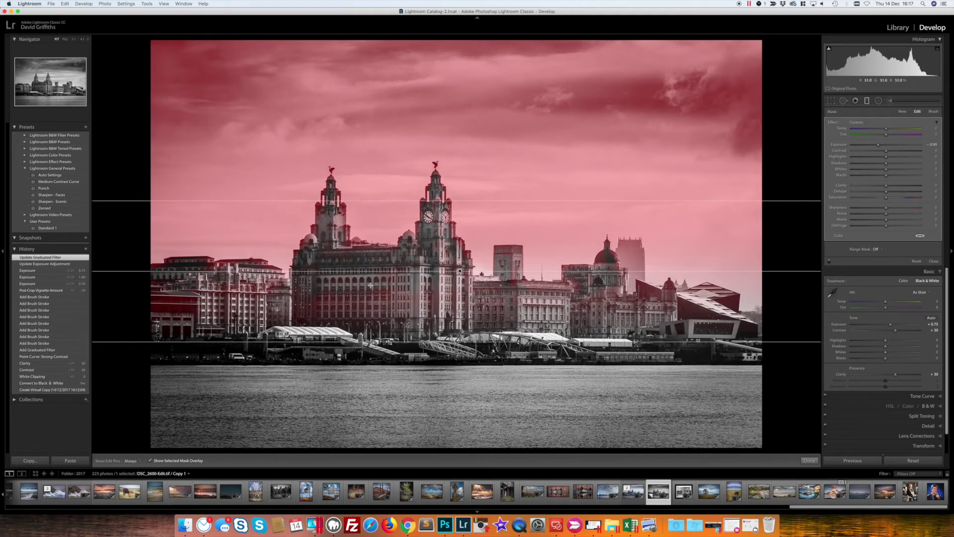
Erase the graduated filter's mask from the twin-towered building with an auto-masked size 12 erase brush, and hide the mask overlay.
click(933, 111)
click(916, 244)
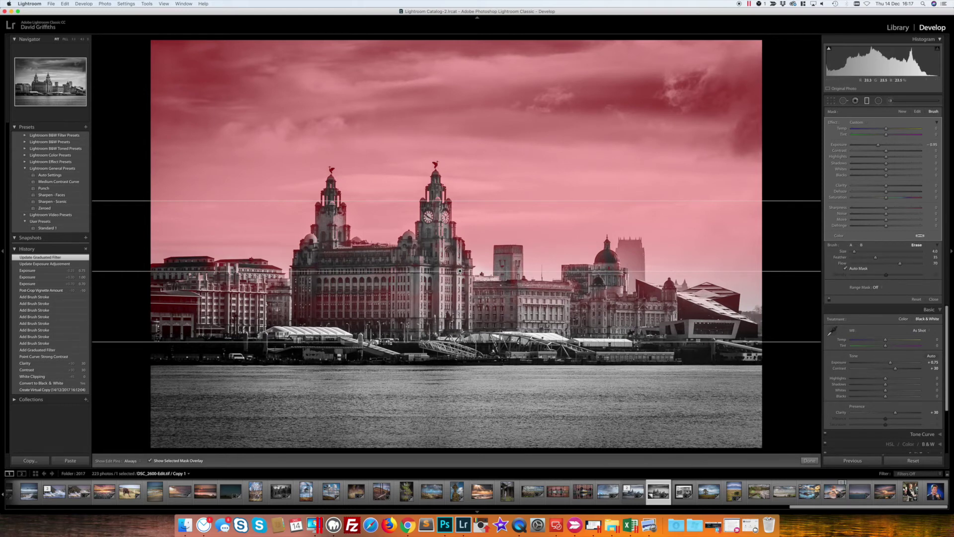
key(bracketright)
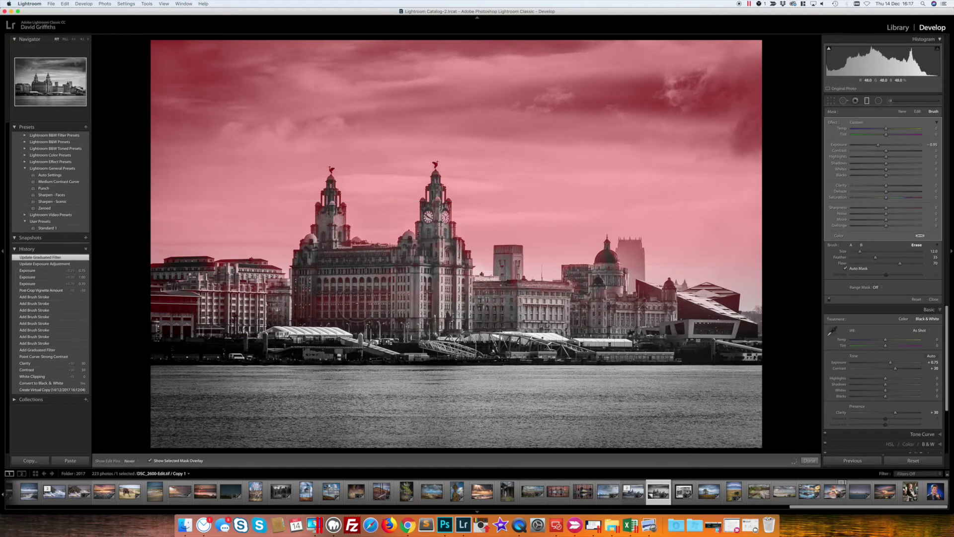
mouse_move(326, 287)
mouse_down()
mouse_move(338, 320)
mouse_move(299, 298)
mouse_up()
key(o)
key(h)
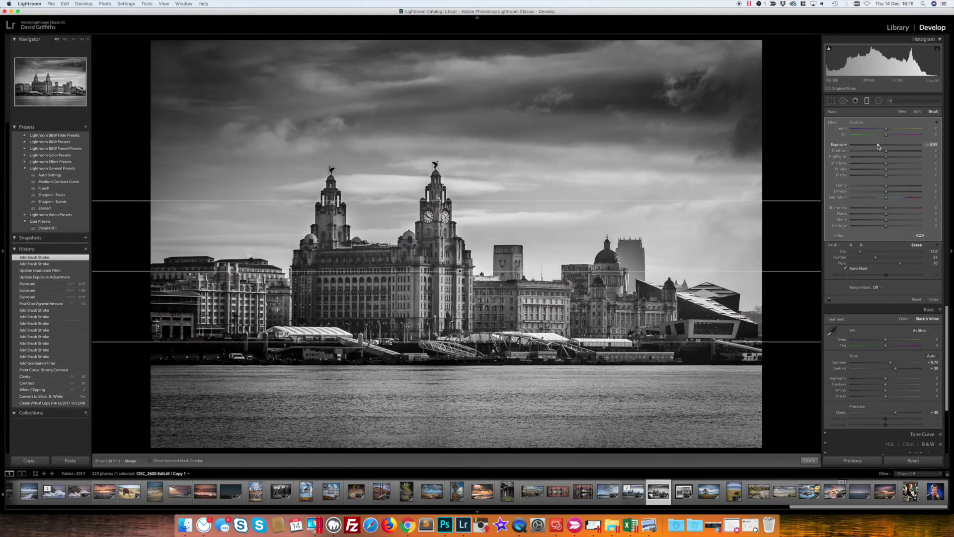
Darken the graduated filter's Exposure to about -1.07, close the filter, and raise the whole photo's Contrast to +37.
drag(878, 146, 878, 148)
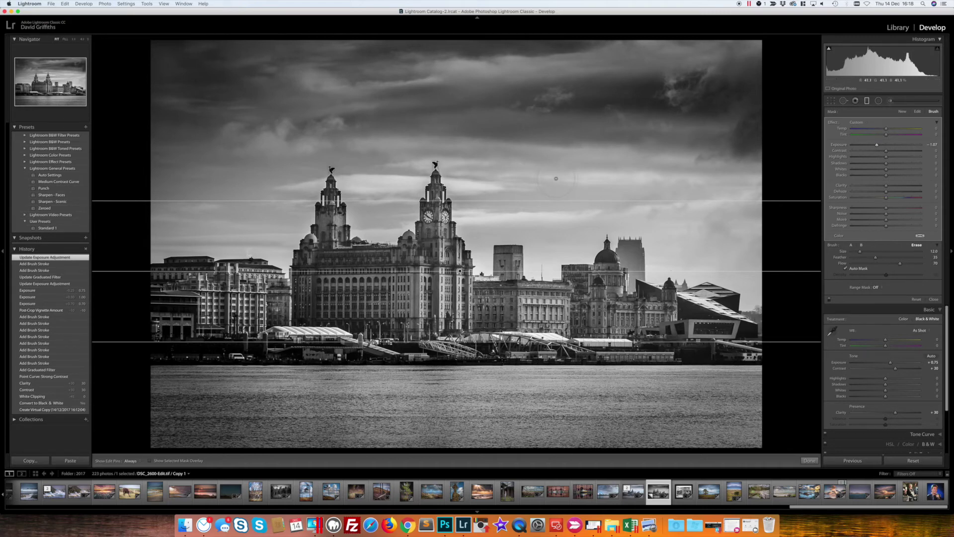
click(935, 299)
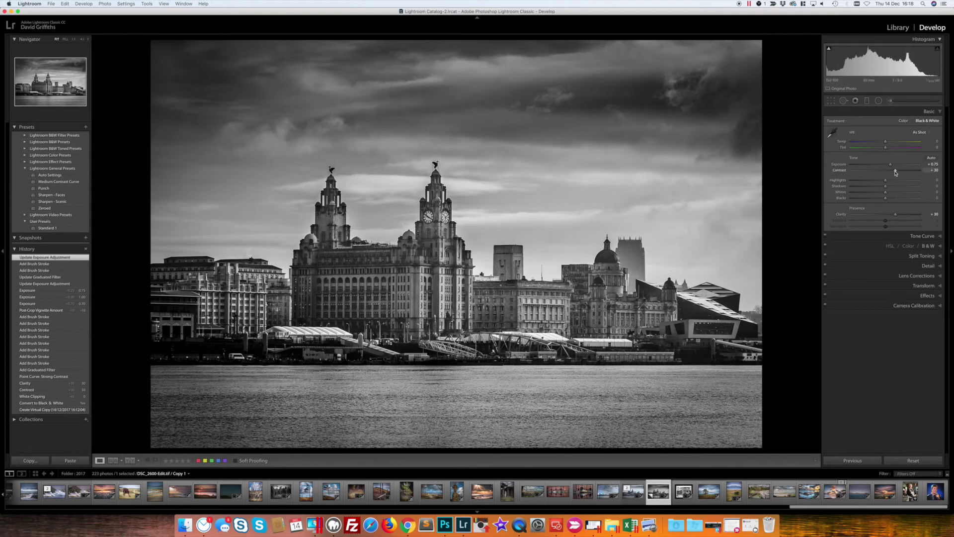
drag(896, 173, 898, 172)
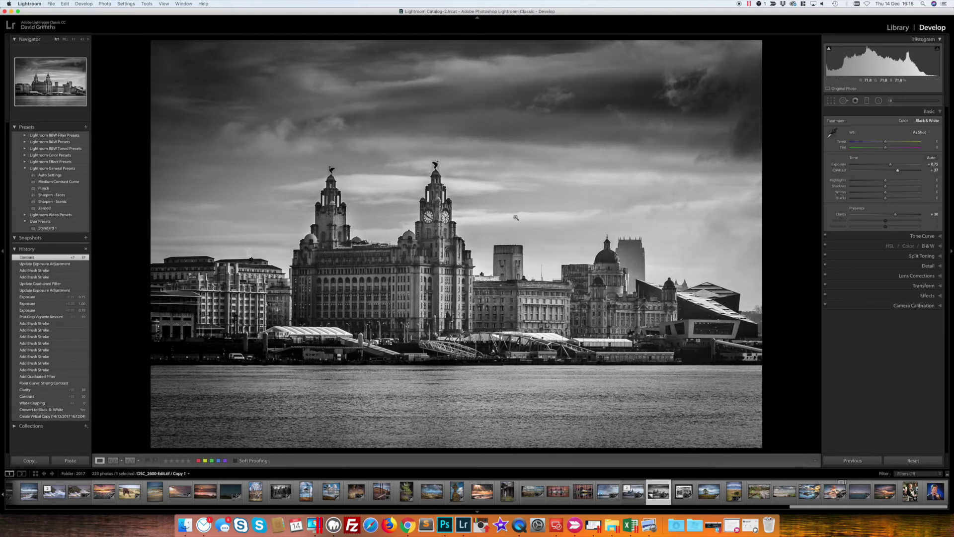
Open a copy of the photo with Lightroom adjustments in Photoshop CC 2018 for editing.
right_click(498, 200)
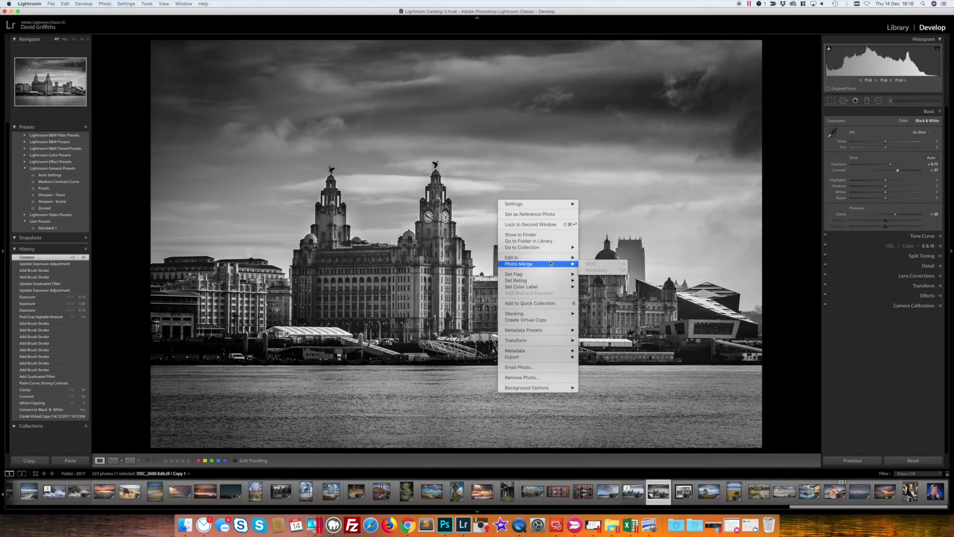
mouse_move(551, 258)
click(600, 257)
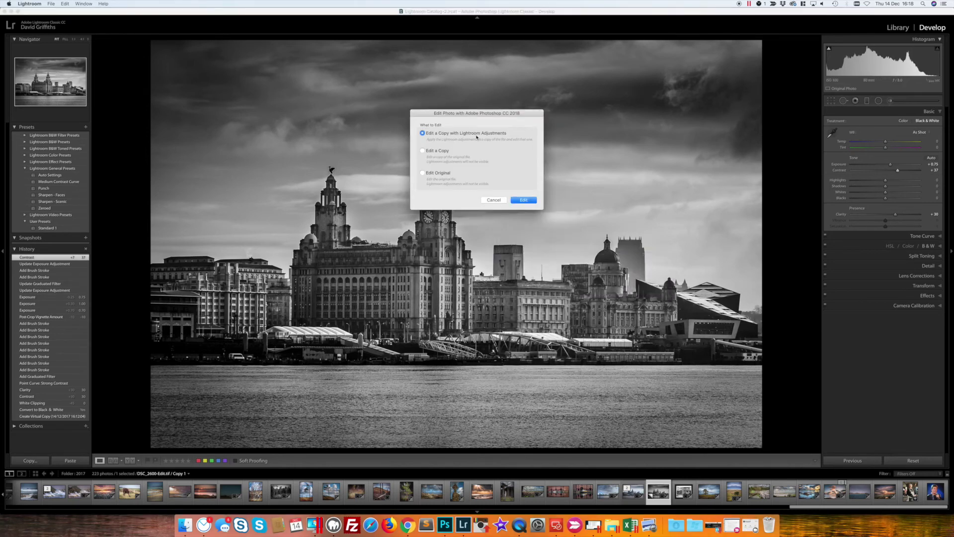
click(524, 200)
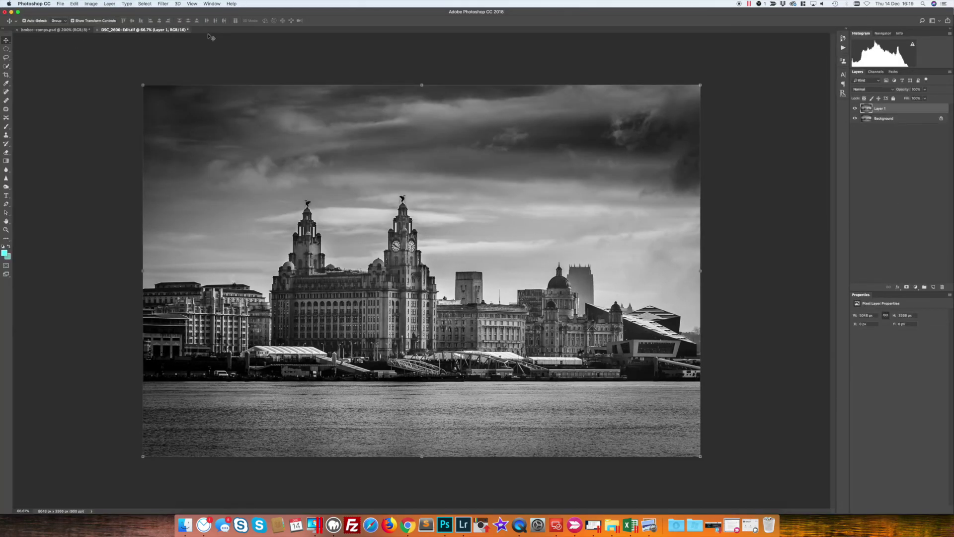
Apply a High Pass filter to Layer 1, adjusting its radius with the dialog moved clear of the photo.
click(164, 5)
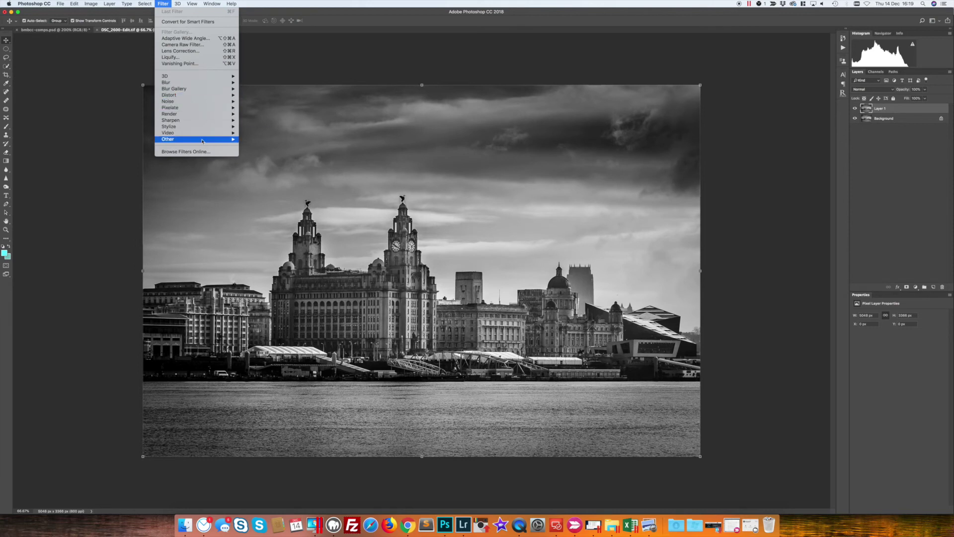
mouse_move(199, 139)
click(257, 146)
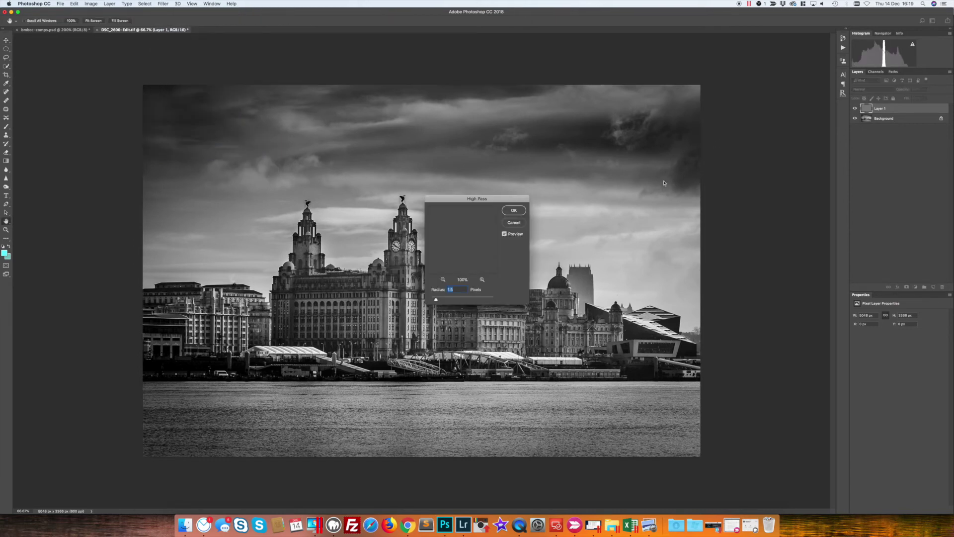
drag(476, 199, 733, 111)
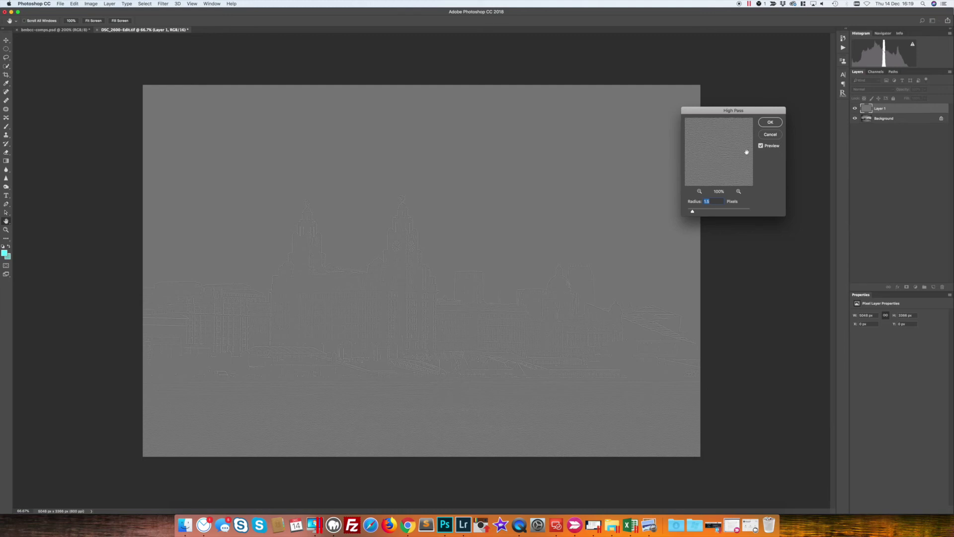
click(708, 201)
drag(708, 201, 692, 201)
click(769, 122)
Set the blend mode of the High Pass layer to Overlay and deselect the layer.
key(v)
click(870, 90)
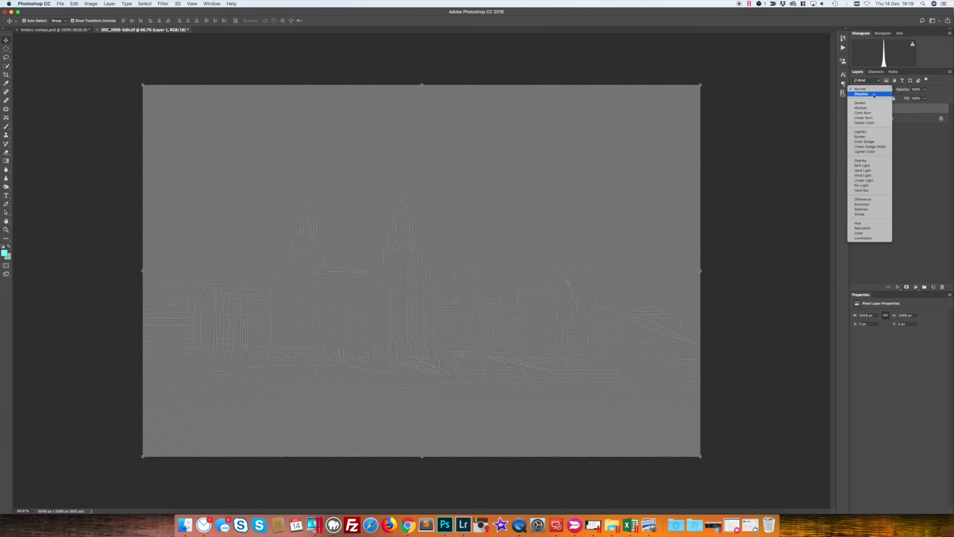
click(867, 157)
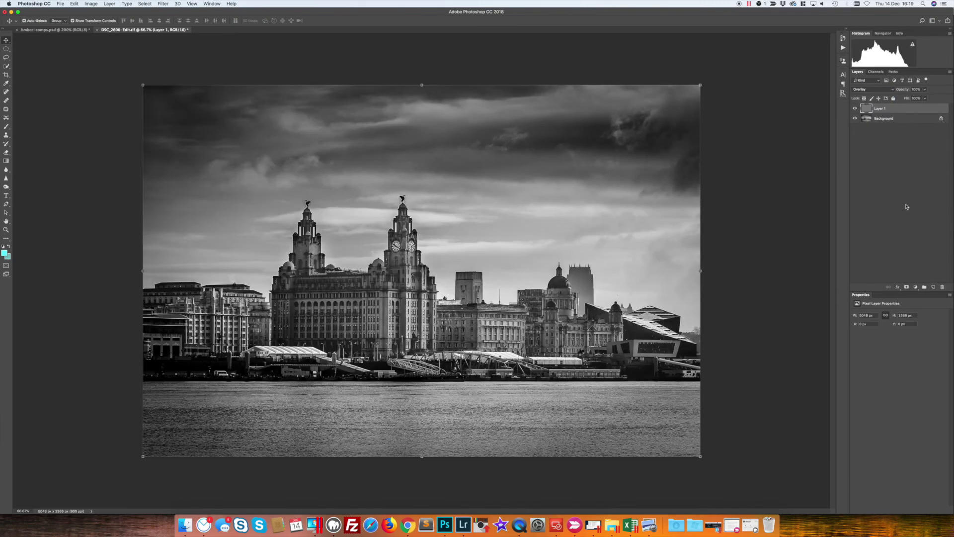
click(898, 205)
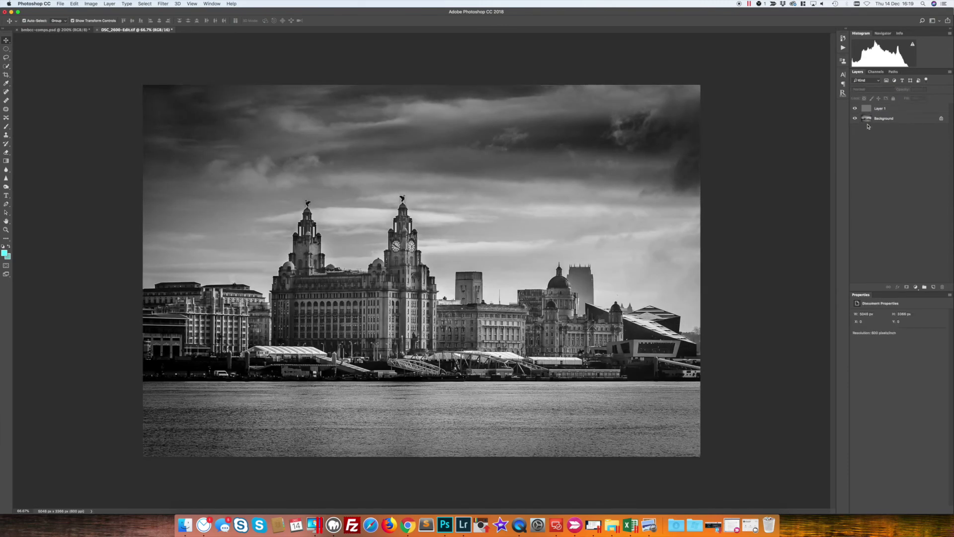
Toggle the High Pass layer's visibility to compare the photo with and without the sharpening.
click(855, 109)
click(855, 109)
click(855, 109)
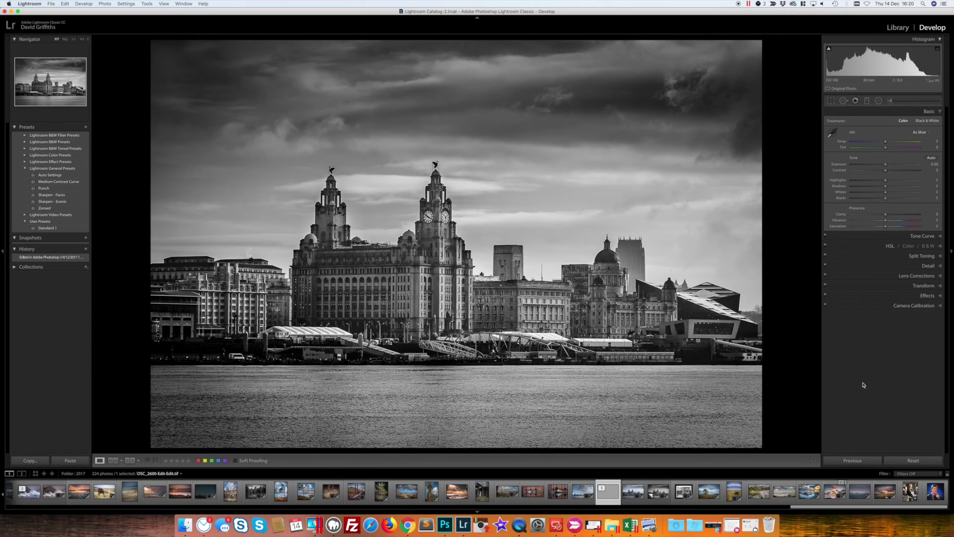
Compare the colour version of the waterfront photo with the sharpened black-and-white edit, and return to the black-and-white version.
click(627, 496)
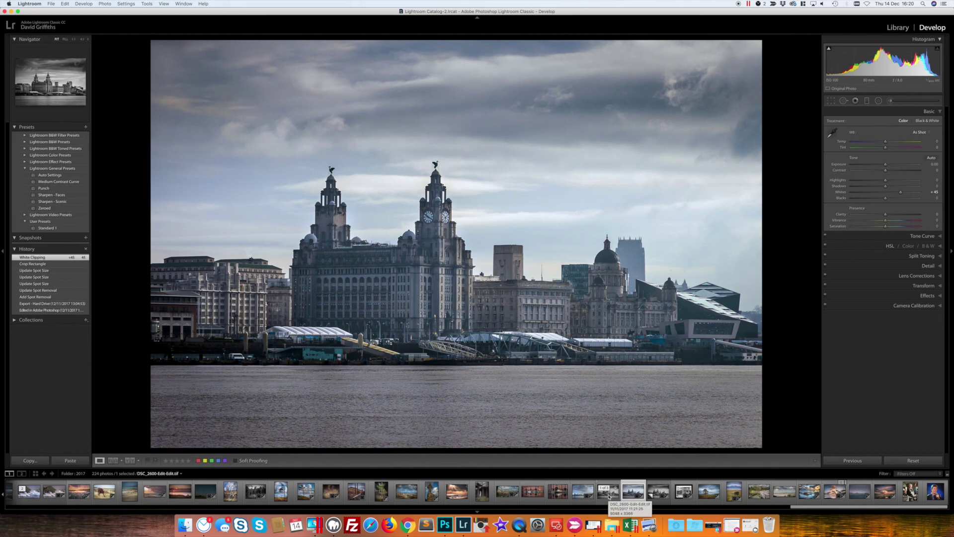
click(609, 496)
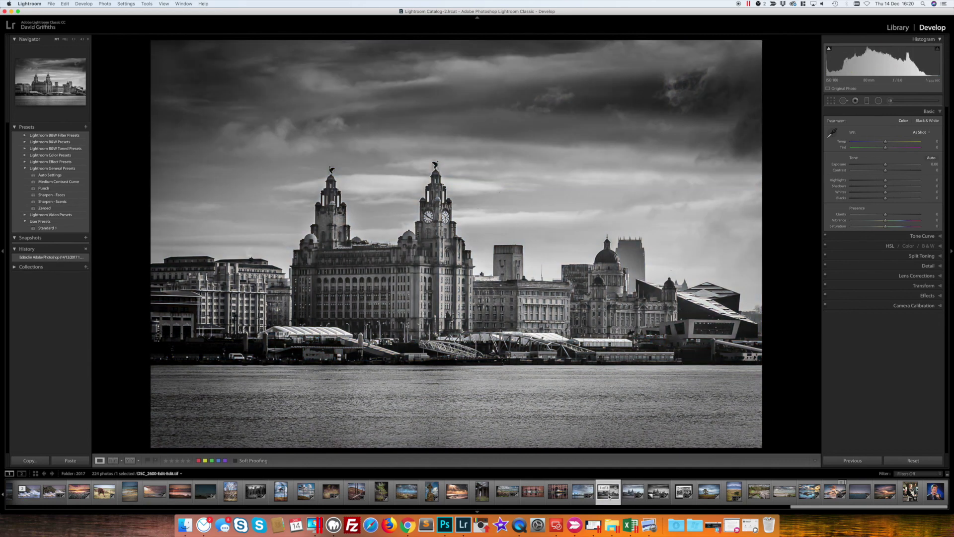